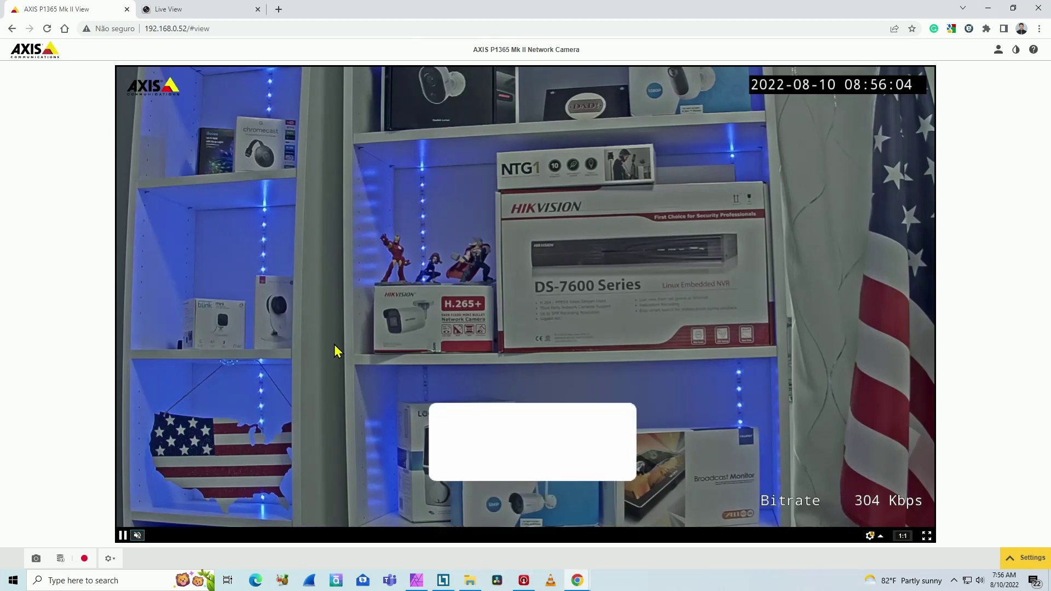
Step: Switch on Allow audio in the camera's Audio settings
{"action": "left_click", "coordinate": [1007, 557]}
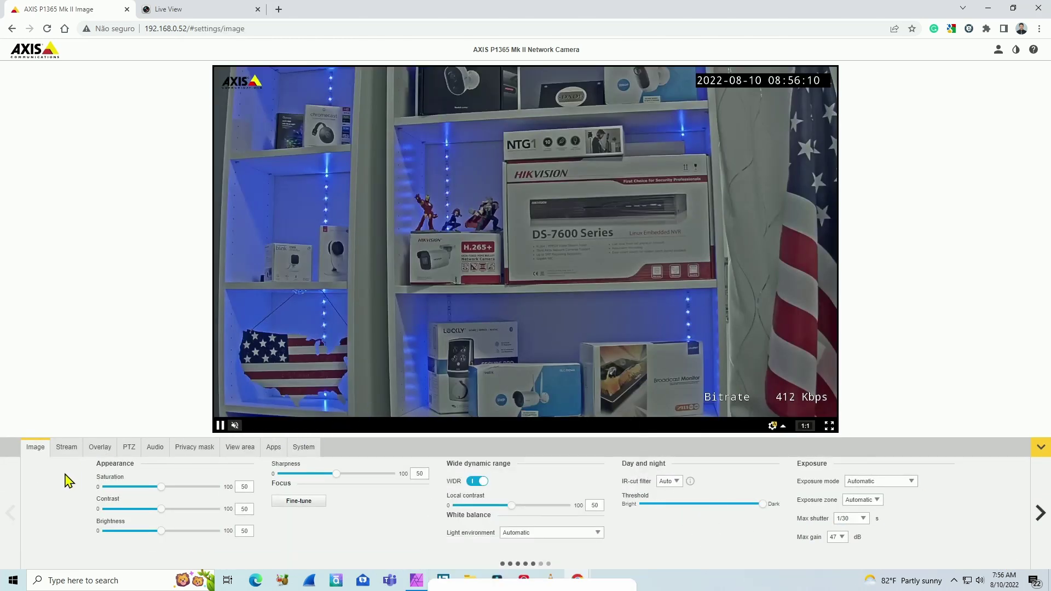
{"action": "left_click", "coordinate": [156, 452]}
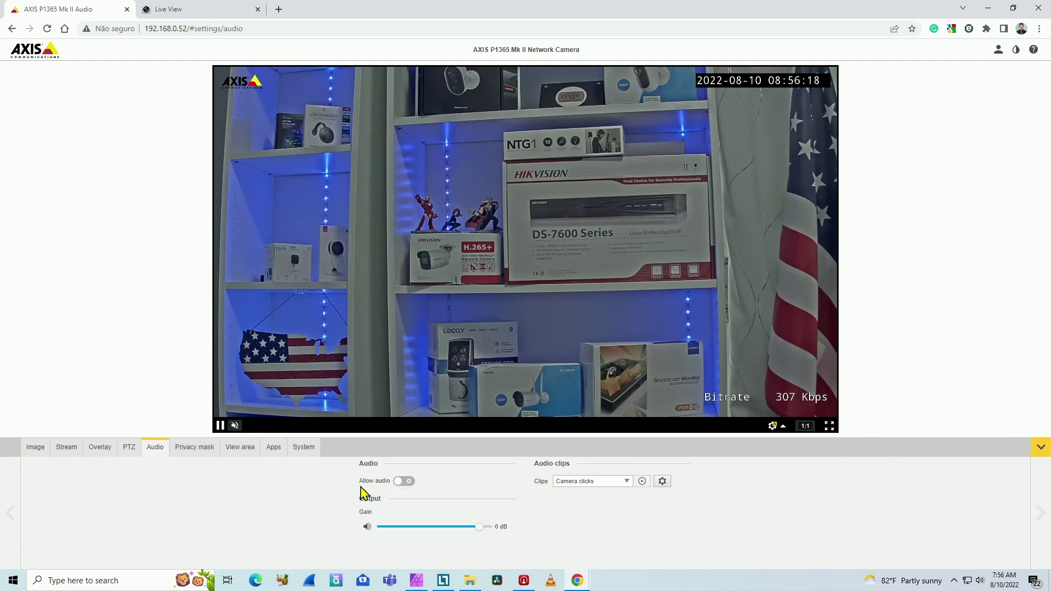
{"action": "left_click", "coordinate": [405, 482]}
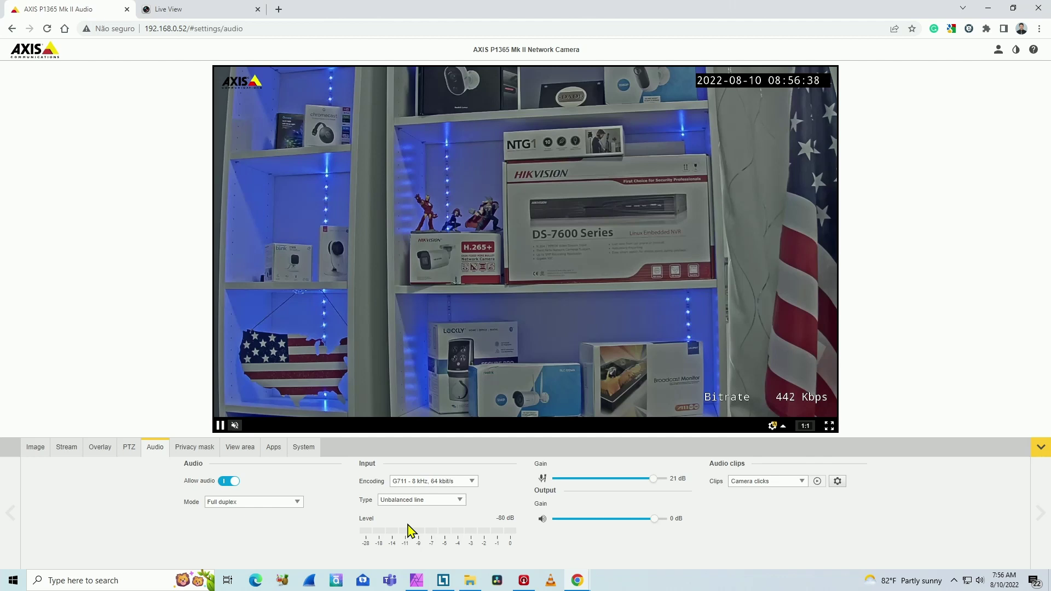
Step: Switch the audio input to Internal microphone and lower its gain to 16 dB
{"action": "left_click", "coordinate": [445, 502]}
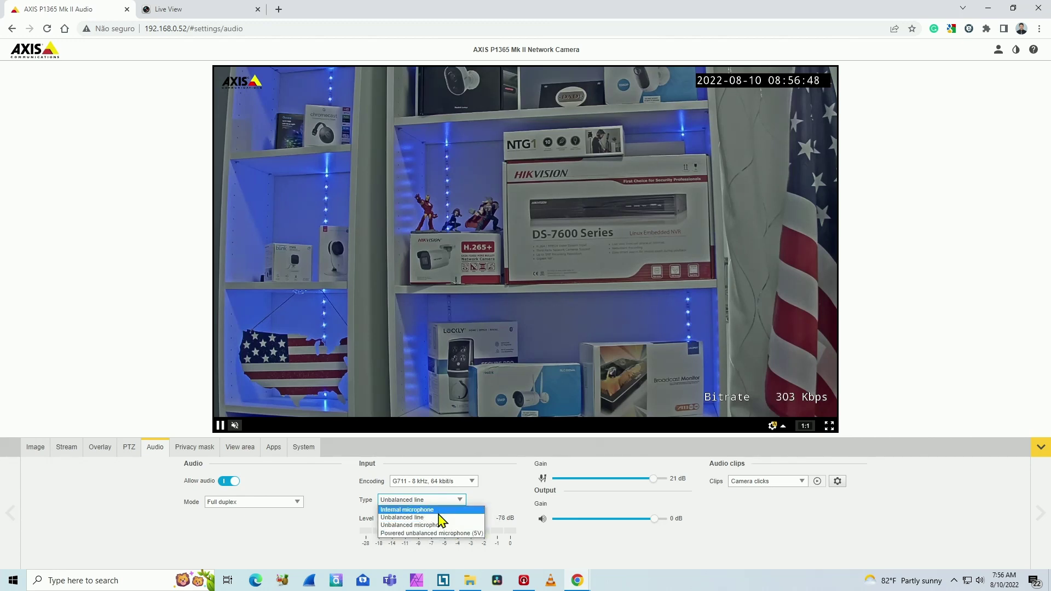
{"action": "left_click", "coordinate": [439, 513]}
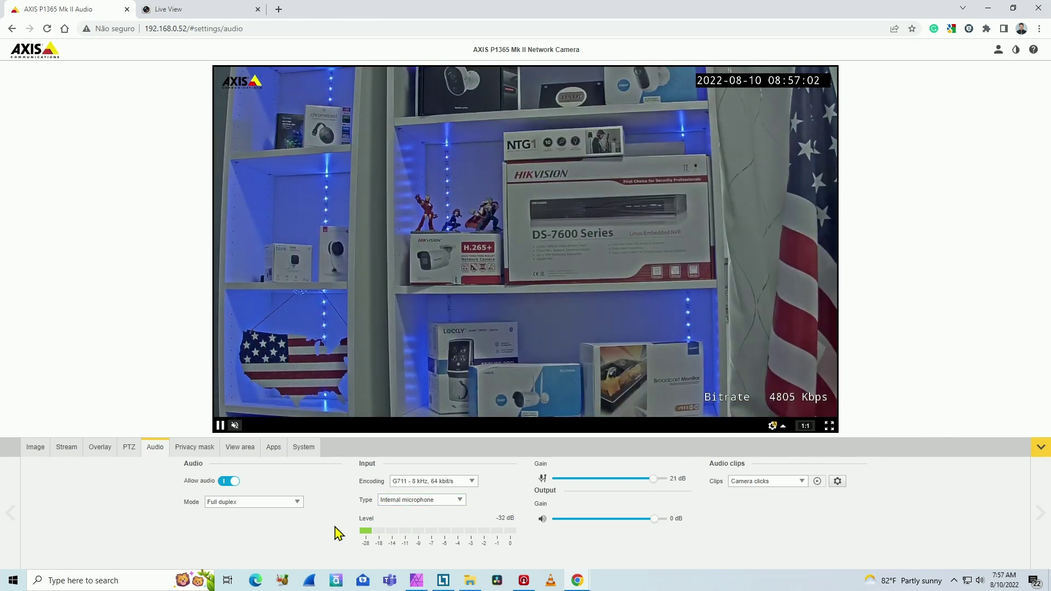
{"action": "left_click", "coordinate": [239, 428]}
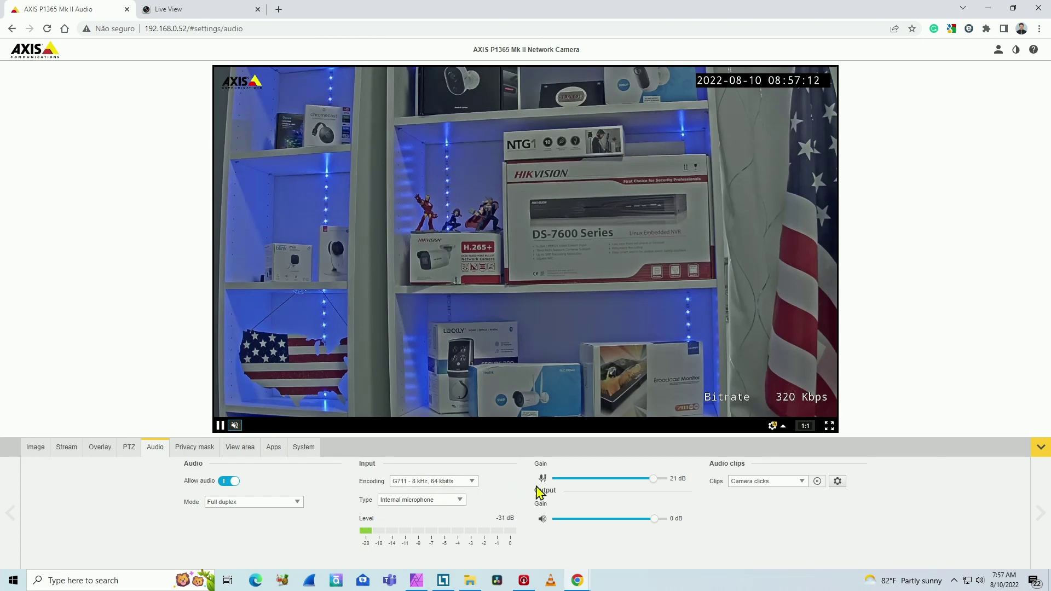
{"action": "mouse_move", "coordinate": [653, 479]}
{"action": "left_mouse_down"}
{"action": "mouse_move", "coordinate": [590, 481]}
{"action": "mouse_move", "coordinate": [639, 493]}
{"action": "left_mouse_up"}
Step: Turn on Audio Include in the stream settings
{"action": "left_click", "coordinate": [66, 454]}
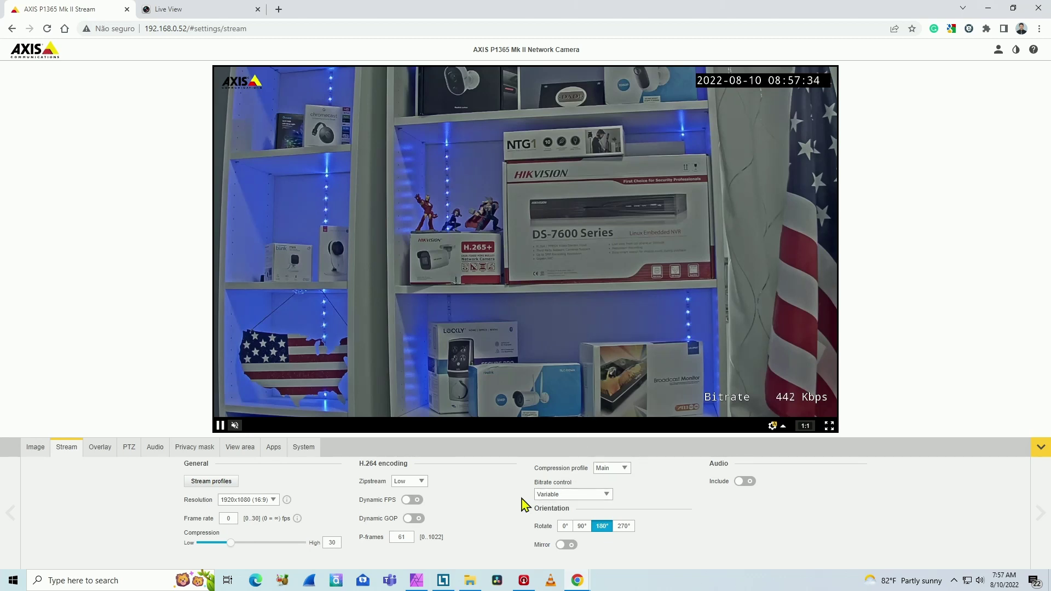
{"action": "left_click", "coordinate": [745, 483]}
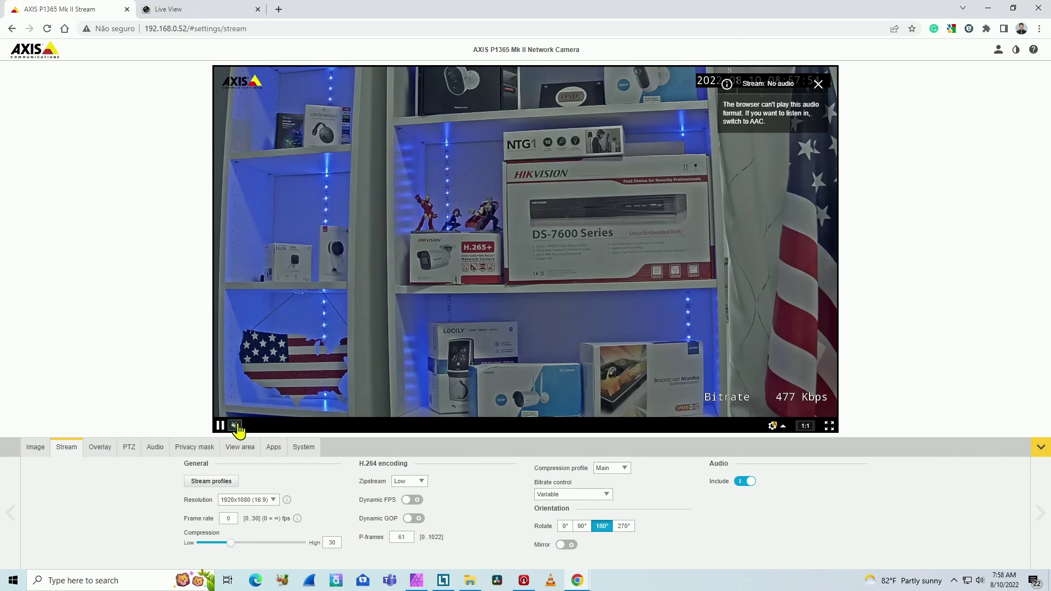
Step: Set the audio encoding to AAC - 48 kHz, 128 kbit/s
{"action": "left_click", "coordinate": [156, 447]}
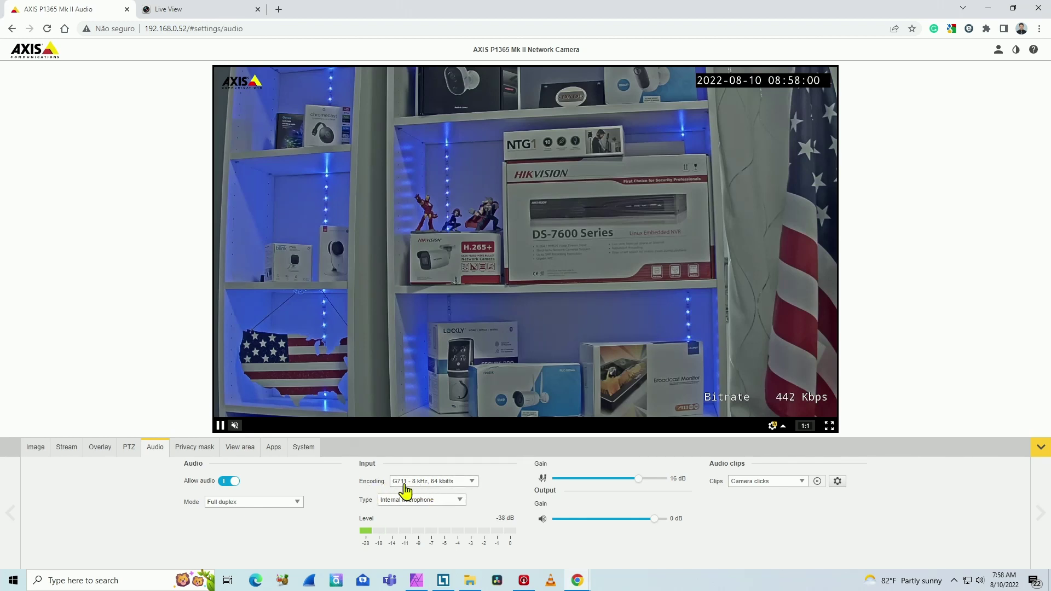
{"action": "left_click", "coordinate": [470, 482]}
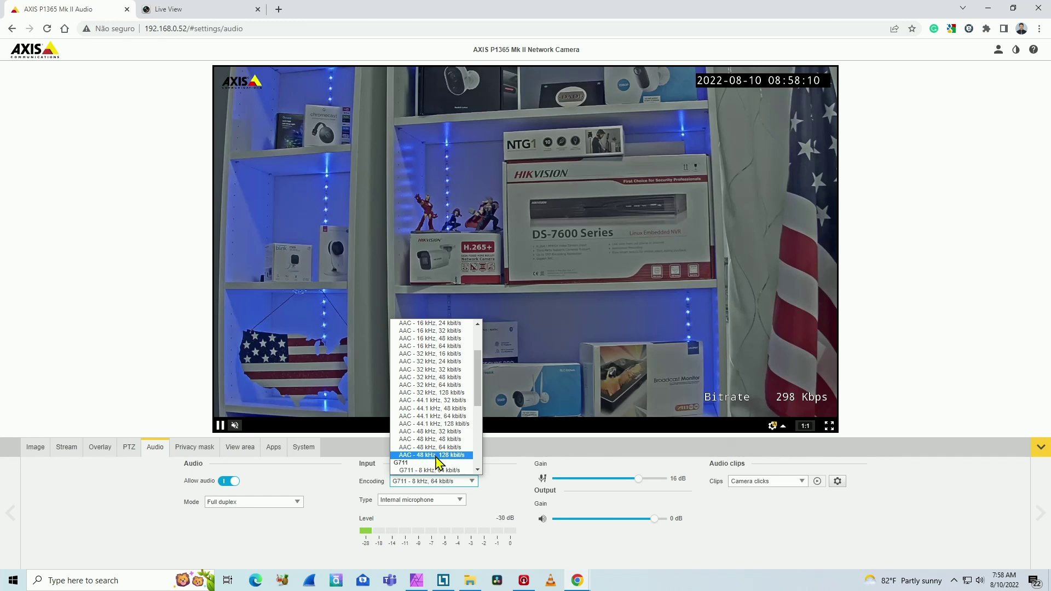
{"action": "left_click", "coordinate": [437, 456]}
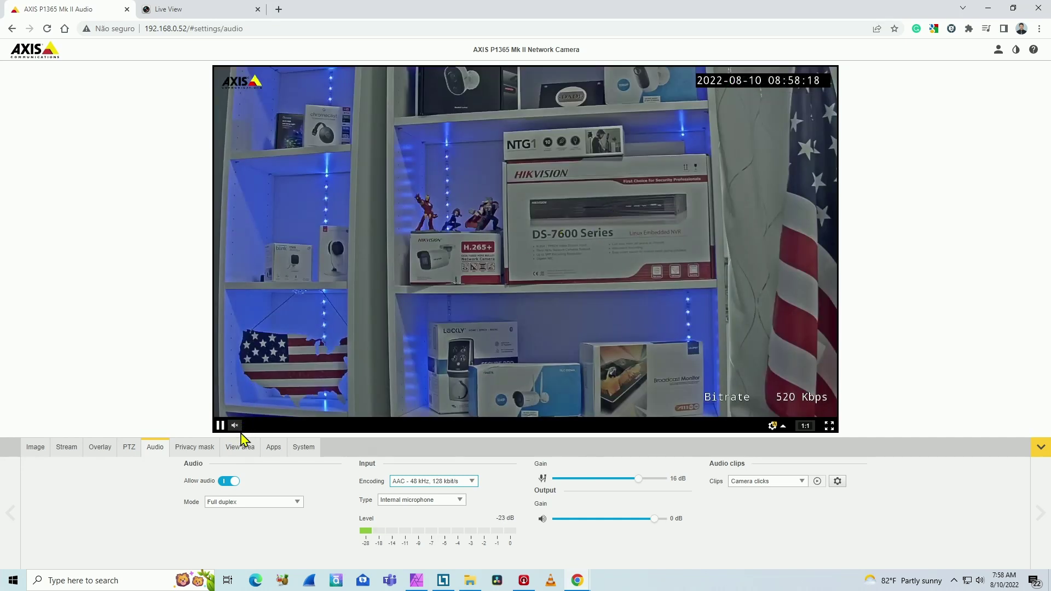
{"action": "mouse_move", "coordinate": [235, 426]}
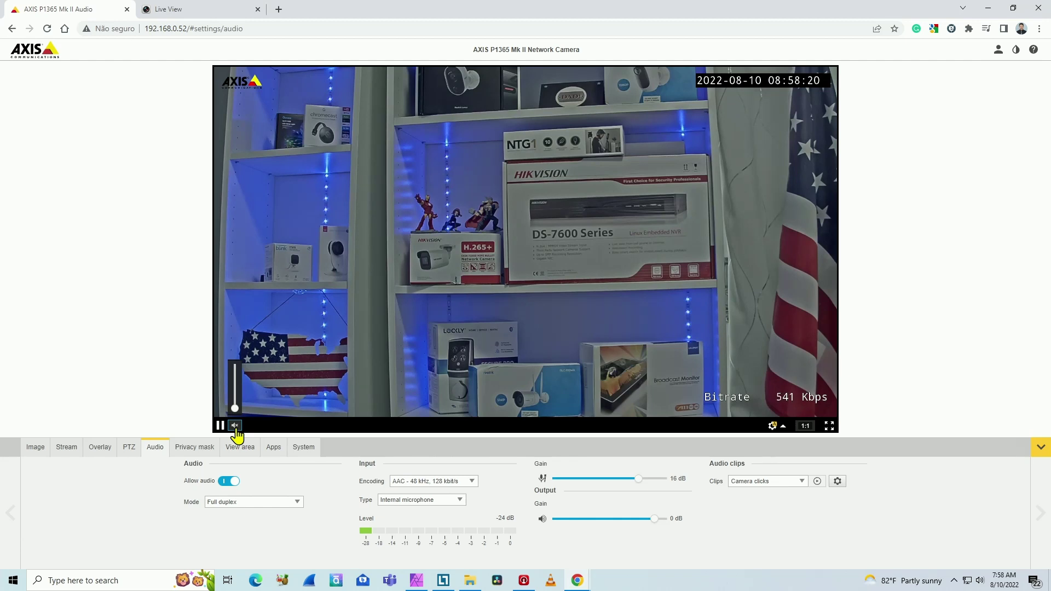
{"action": "left_click_drag", "start_coordinate": [234, 408], "coordinate": [235, 387]}
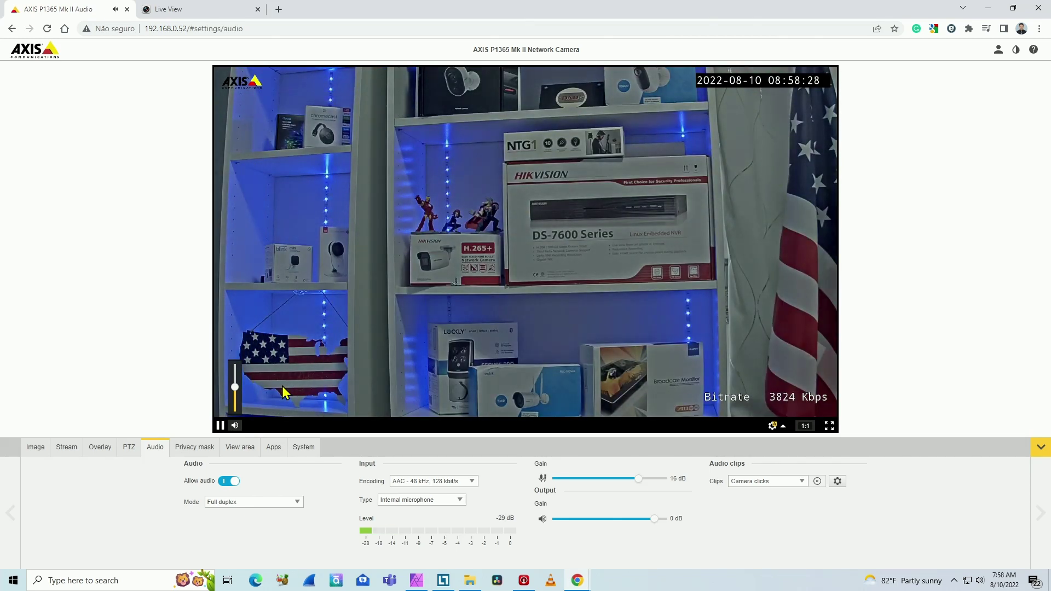
{"action": "left_click_drag", "start_coordinate": [235, 386], "coordinate": [235, 417]}
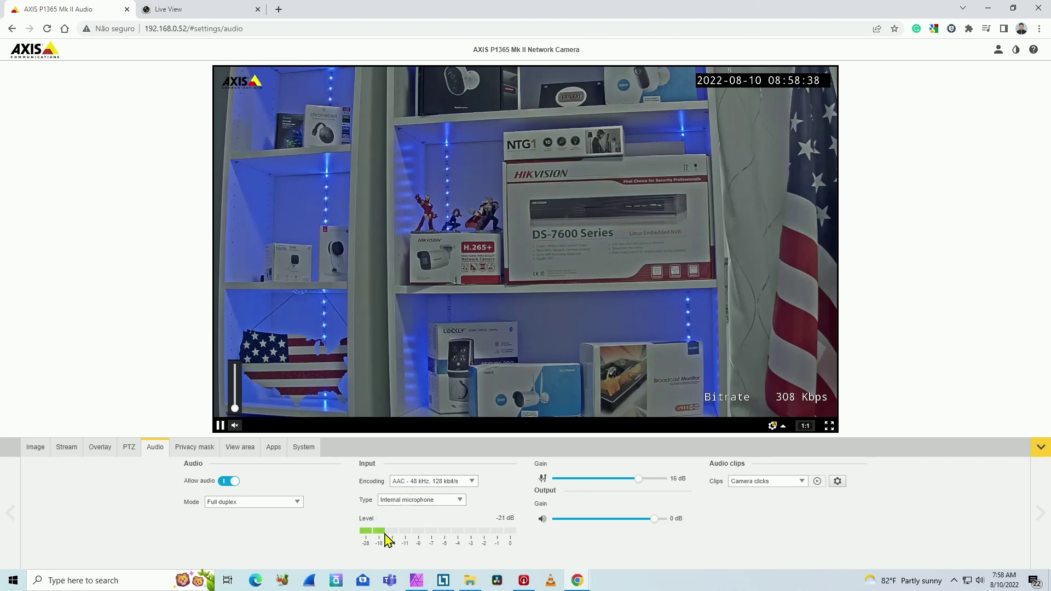
Step: Keep the audio mode at Full duplex and confirm Audio Include in the stream settings
{"action": "left_click", "coordinate": [293, 508]}
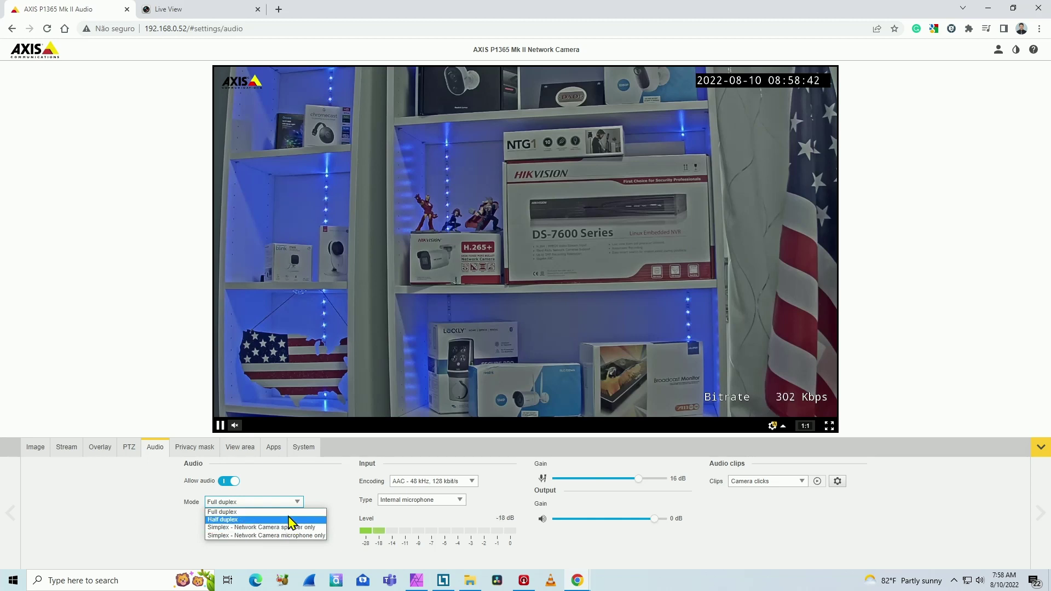
{"action": "left_click", "coordinate": [284, 513]}
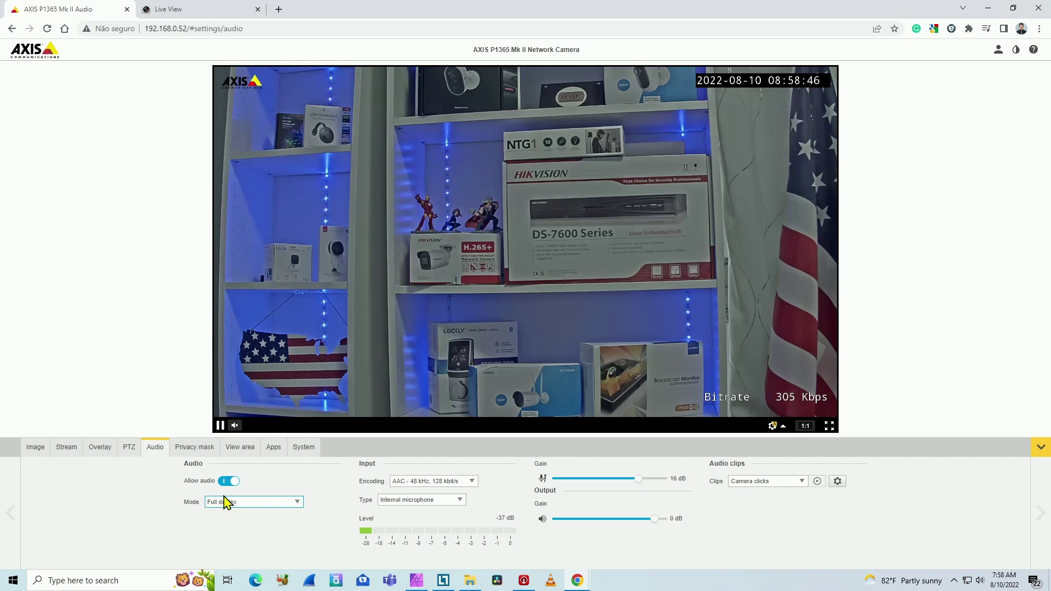
{"action": "left_click", "coordinate": [63, 453]}
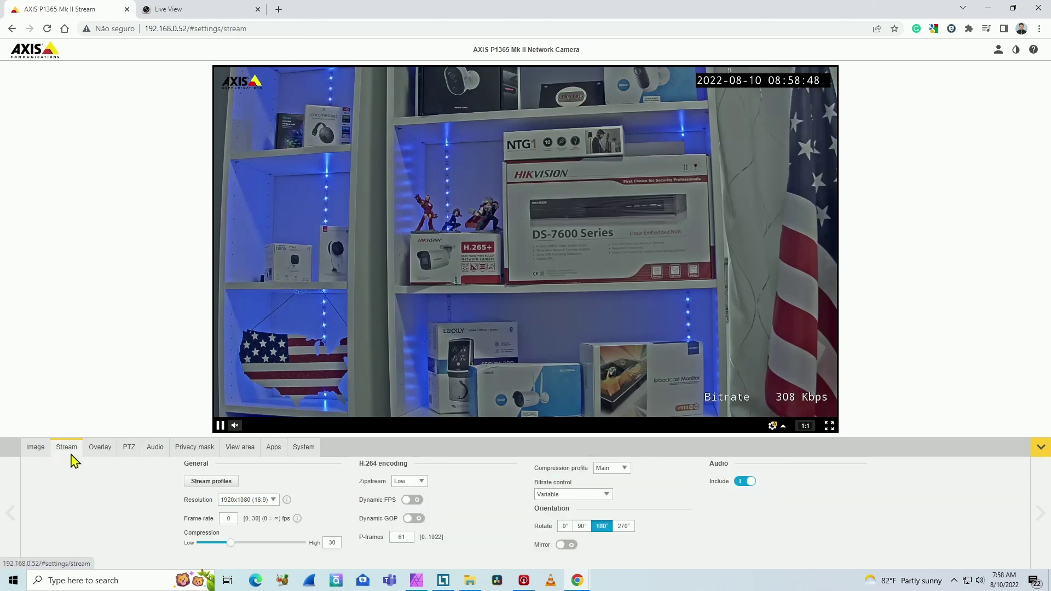